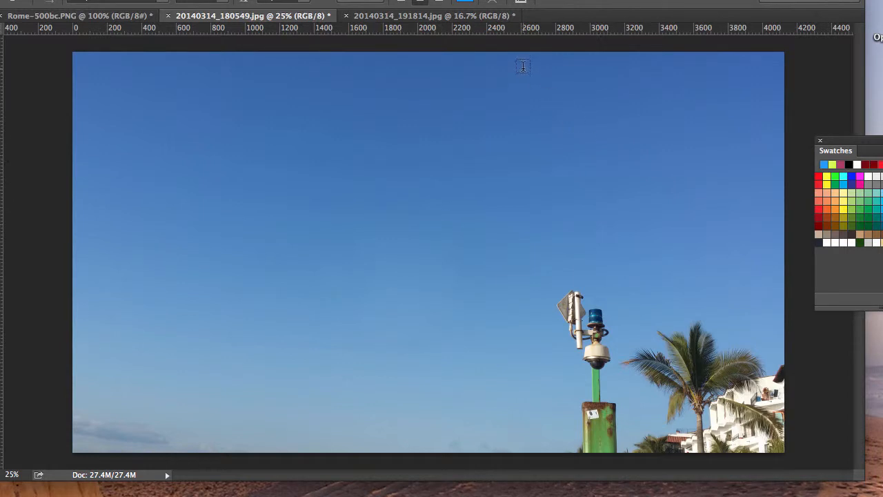
# Compare the two open beach photos by switching between their document tabs
pyautogui.click(407, 16)
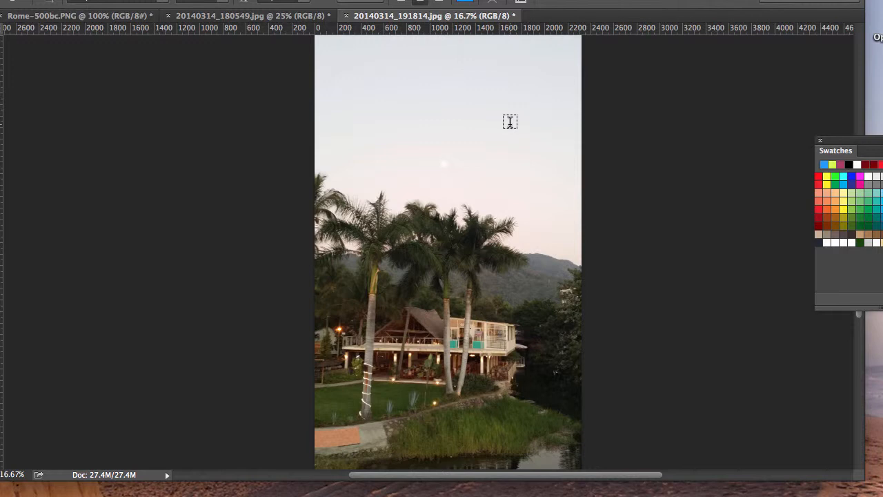
pyautogui.hscroll(-3, 510, 122)
pyautogui.click(246, 16)
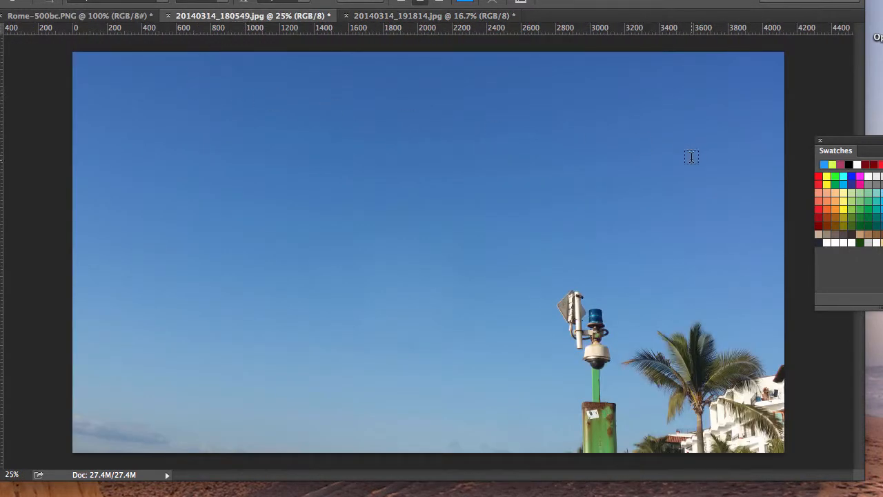
# Select the upper part of the blue sky in the daytime photo with the Rectangular Marquee and copy it
pyautogui.press('m')
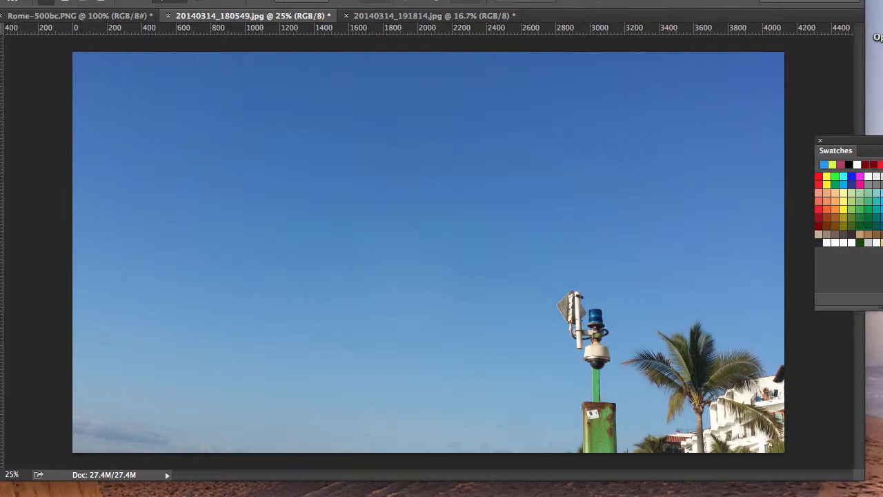
pyautogui.moveTo(882, 10); pyautogui.dragTo(815, 70)
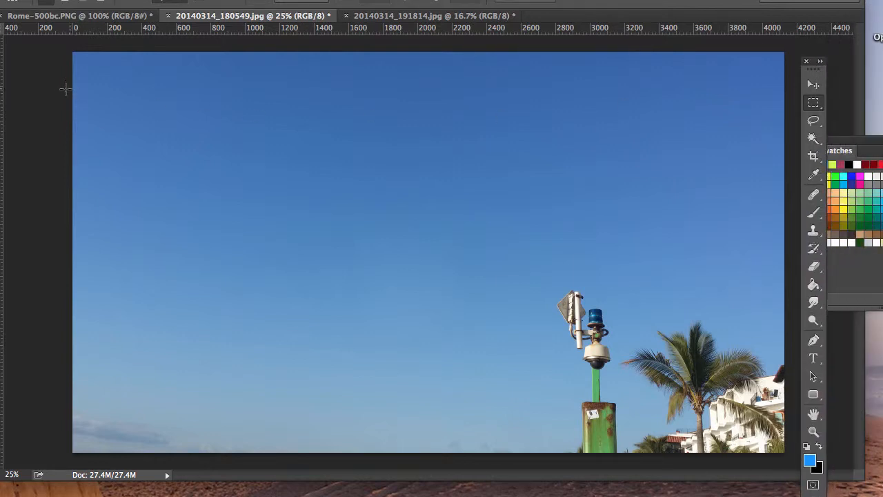
pyautogui.moveTo(73, 52); pyautogui.dragTo(774, 285)
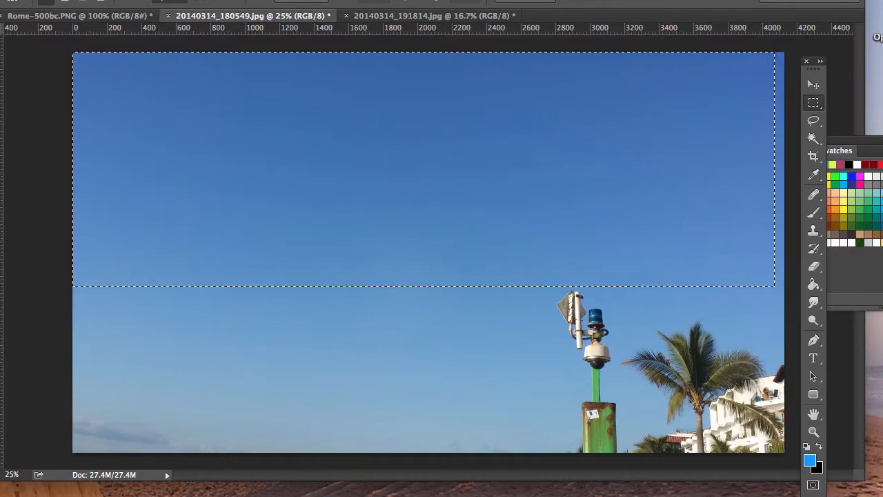
pyautogui.click(0, 0)
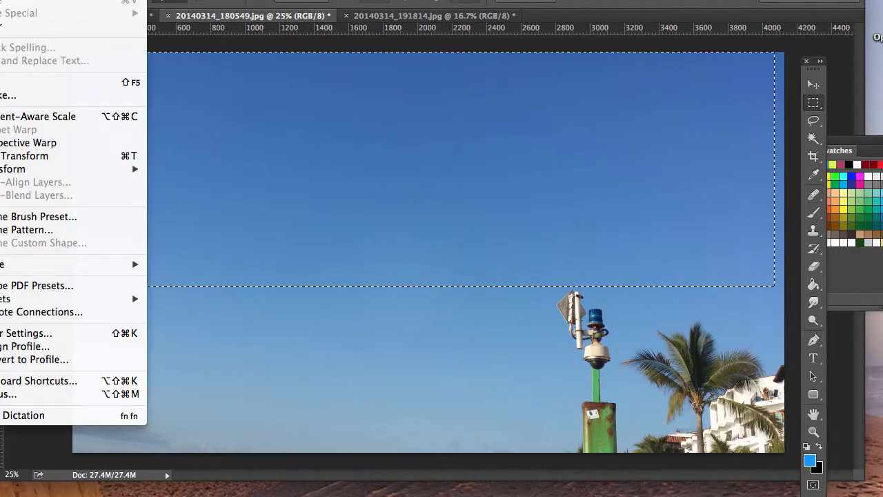
pyautogui.click(0, 0)
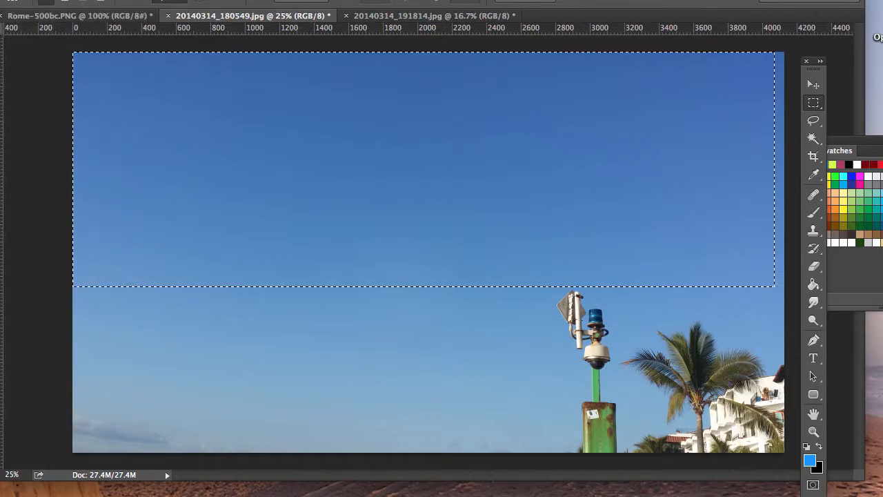
# Switch to the evening palm-tree photo and try a contiguous Magic Wand selection of its sky, then deselect
pyautogui.click(438, 16)
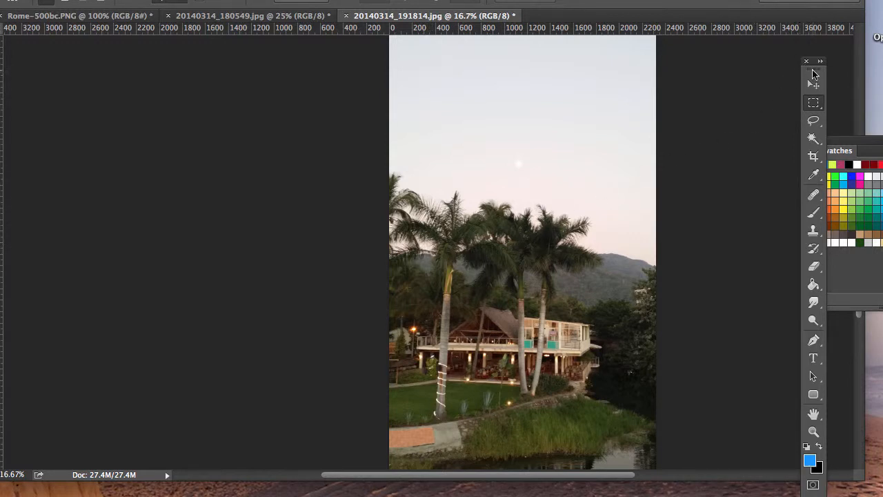
pyautogui.moveTo(819, 70); pyautogui.dragTo(720, 62)
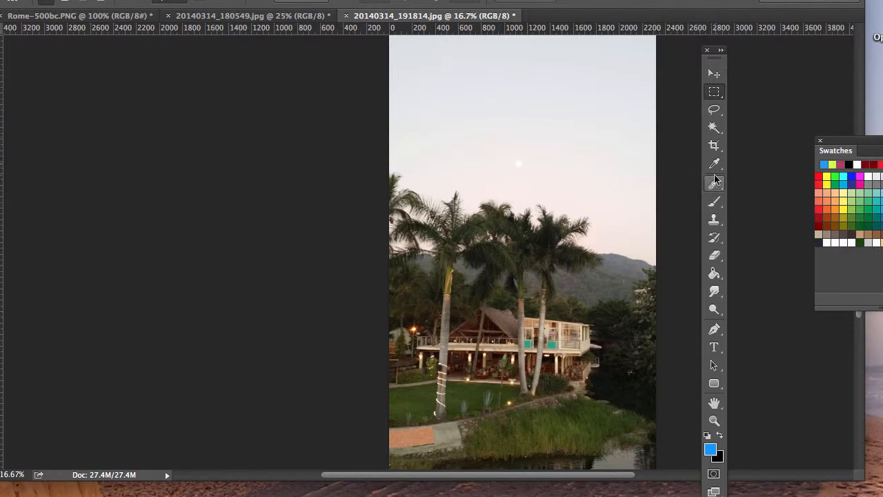
pyautogui.click(714, 128)
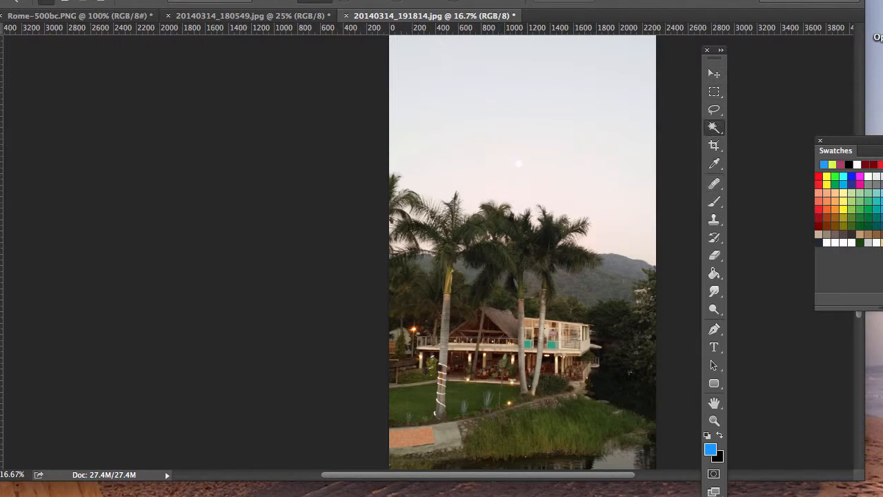
pyautogui.moveTo(588, 0); pyautogui.dragTo(593, 0)
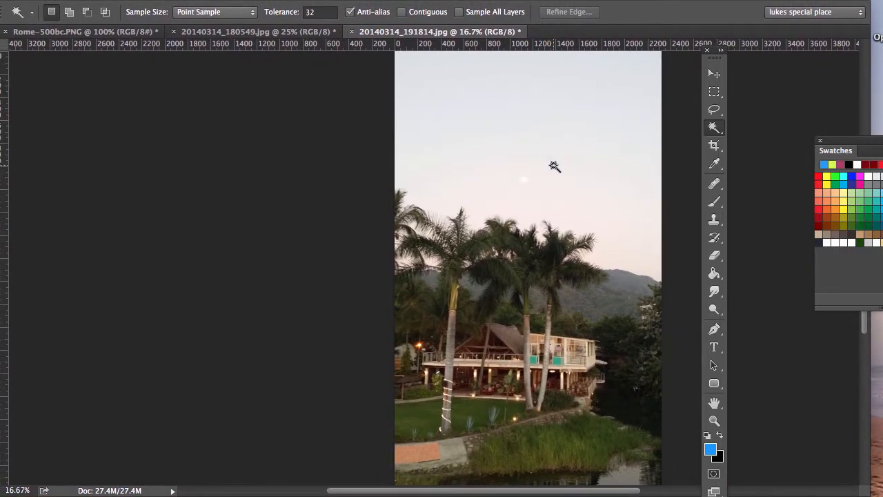
pyautogui.click(401, 12)
pyautogui.click(608, 172)
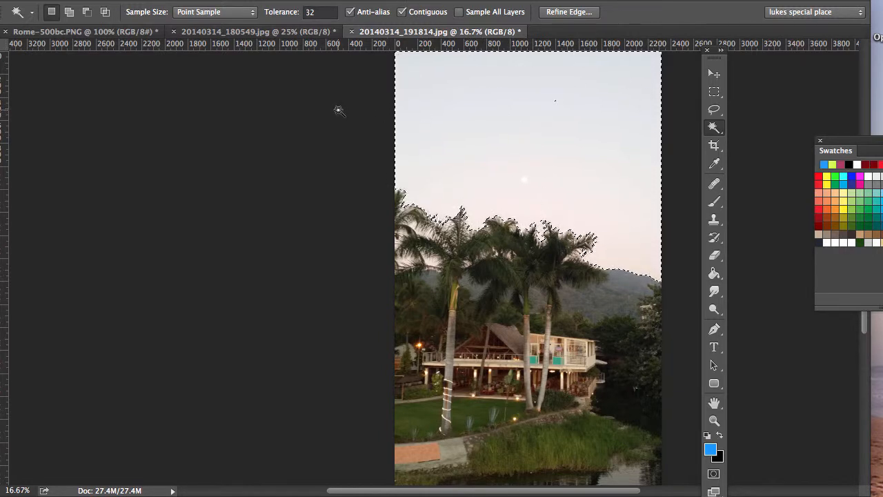
pyautogui.press('super+d')
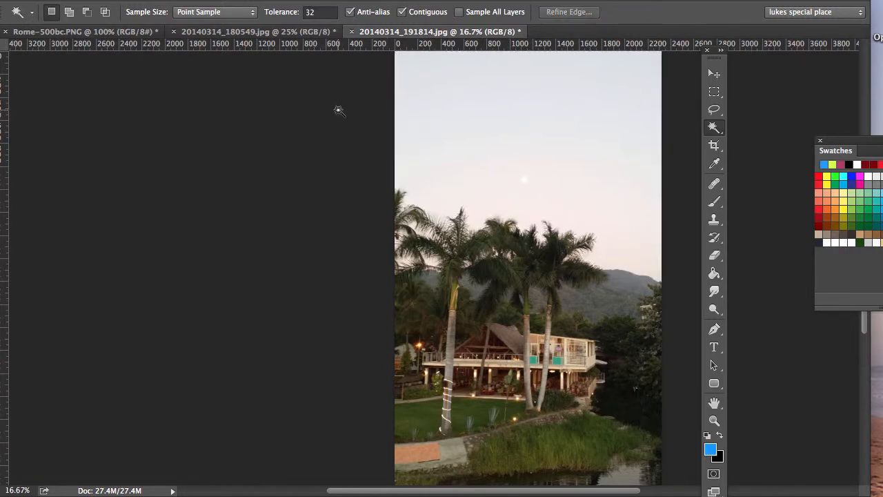
# Select the evening sky with the Magic Wand at tolerance 60 with Contiguous turned off
pyautogui.click(403, 12)
pyautogui.click(313, 12)
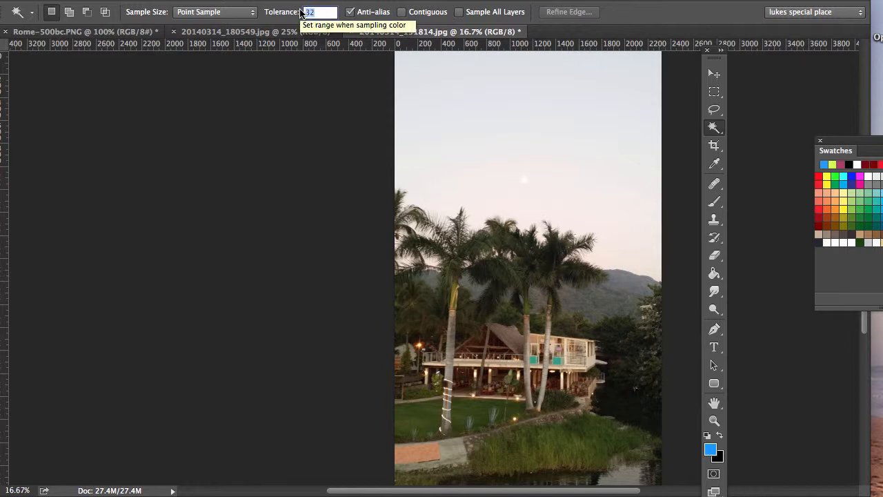
pyautogui.write('6')
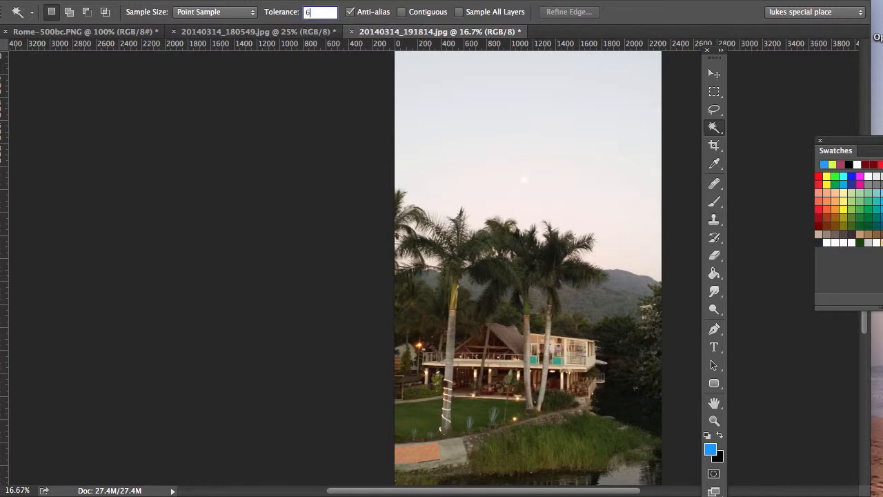
pyautogui.write('0')
pyautogui.click(510, 119)
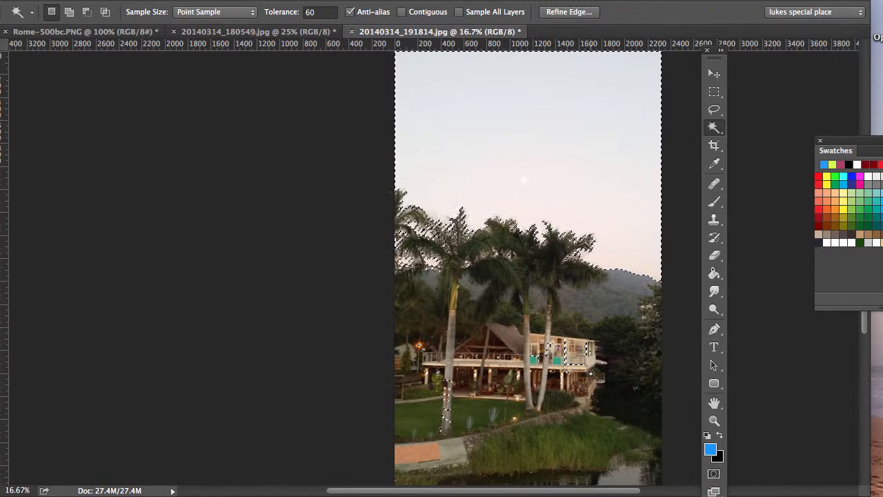
# Subtract the stray house and tree areas from the sky selection with the Lasso tool
pyautogui.click(715, 111)
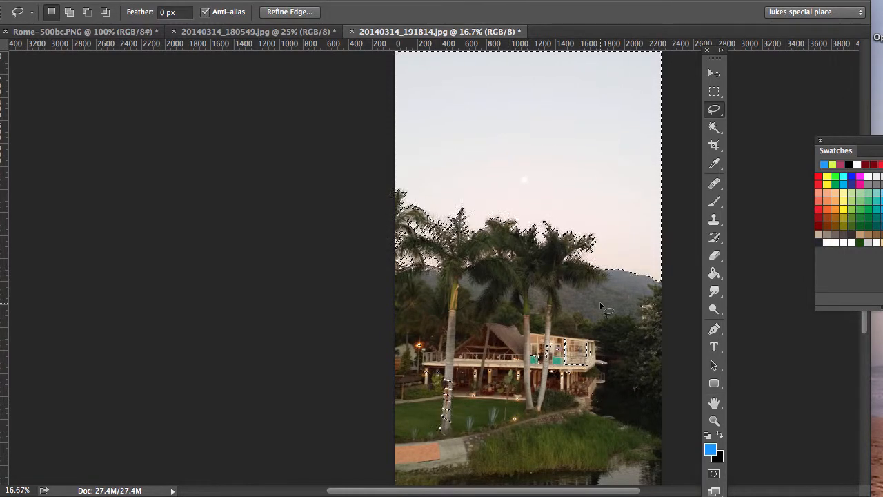
pyautogui.press('alt')
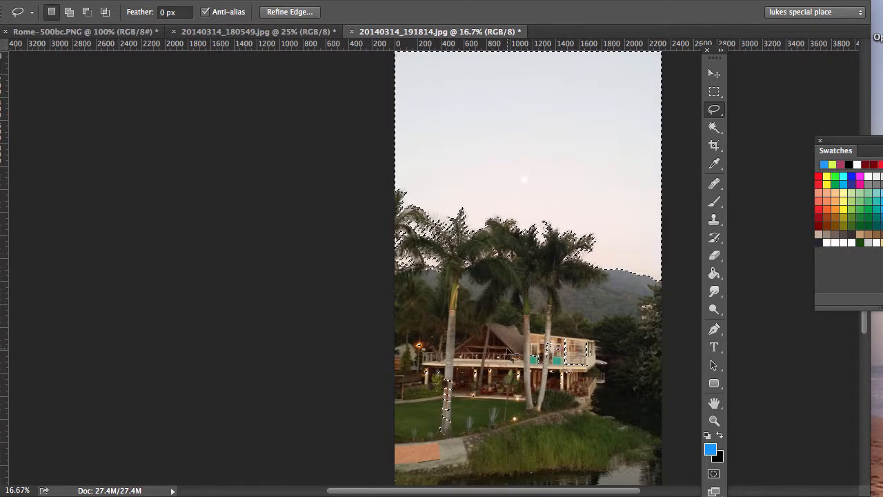
pyautogui.press('alt')
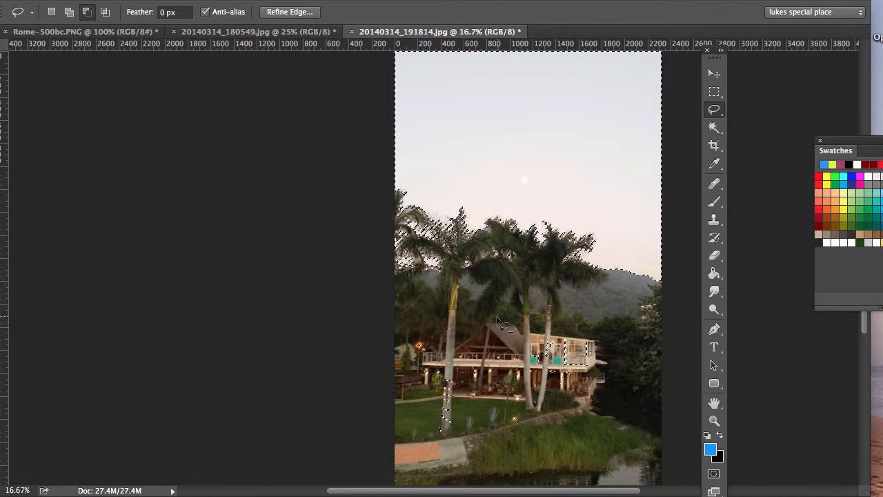
pyautogui.moveTo(482, 311)
pyautogui.mouseDown()
pyautogui.moveTo(415, 341)
pyautogui.moveTo(383, 368)
pyautogui.moveTo(381, 477)
pyautogui.moveTo(602, 483)
pyautogui.moveTo(641, 468)
pyautogui.moveTo(658, 452)
pyautogui.moveTo(671, 405)
pyautogui.moveTo(669, 330)
pyautogui.moveTo(659, 310)
pyautogui.moveTo(622, 290)
pyautogui.mouseUp()
pyautogui.moveTo(535, 304); pyautogui.dragTo(479, 314)
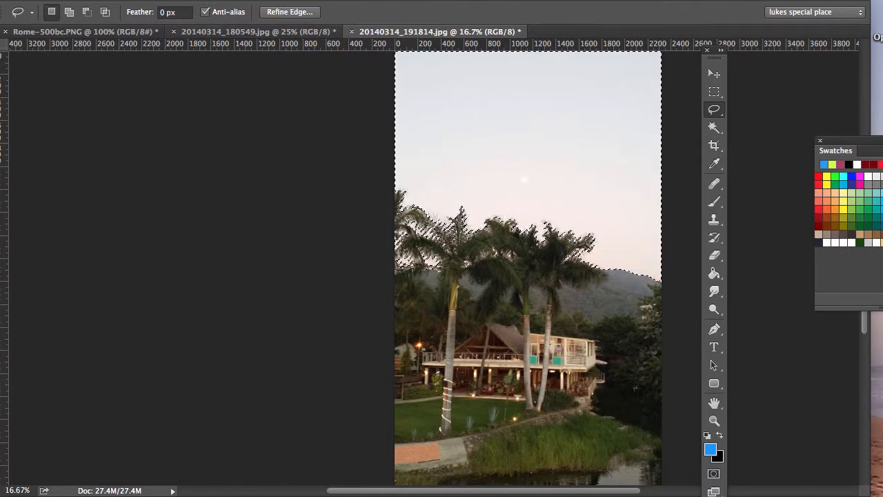
# Paste the copied blue sky into the sky selection with Paste Into
pyautogui.click(0, 0)
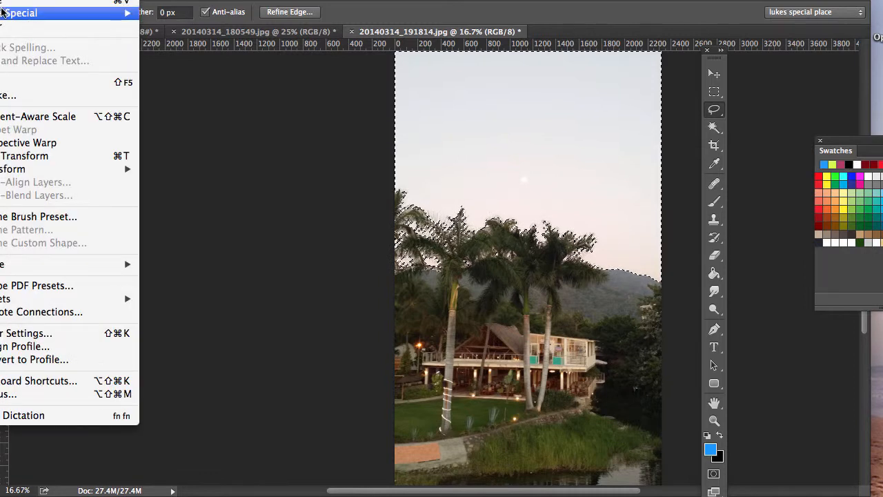
pyautogui.moveTo(4, 15)
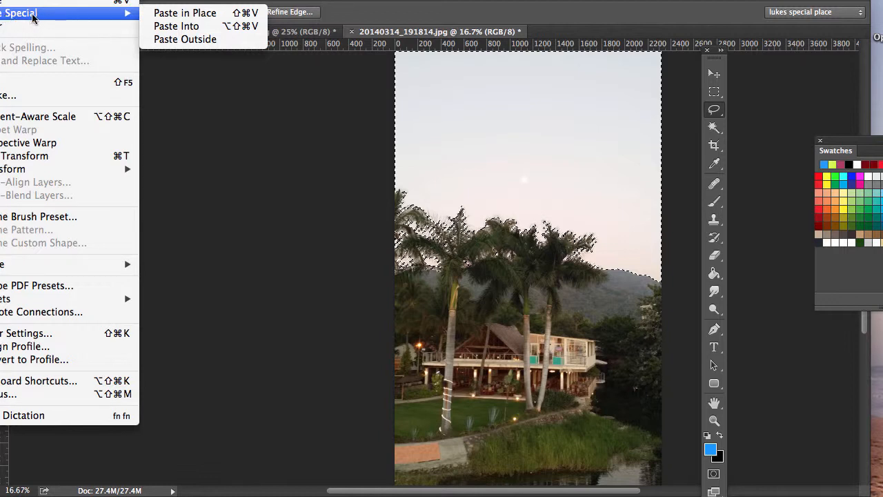
pyautogui.click(177, 27)
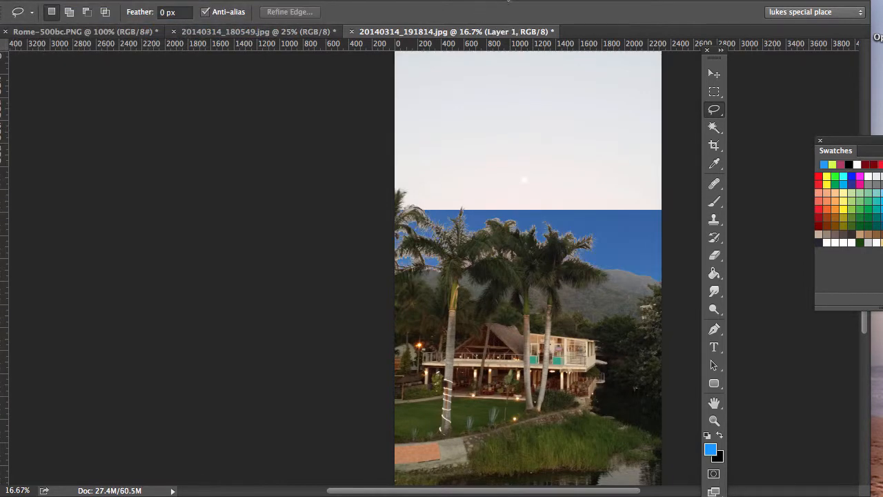
# Reposition the document window and bring the History and Layers panels out beside the image
pyautogui.moveTo(509, 2); pyautogui.dragTo(399, 0)
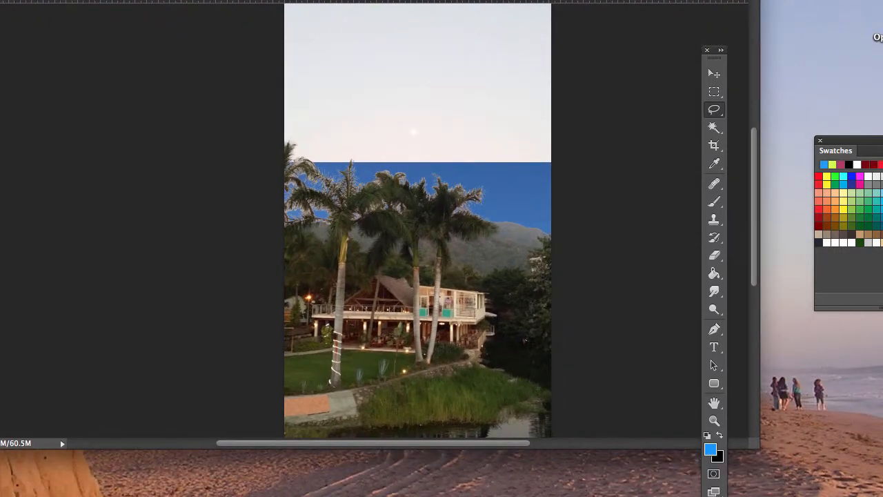
pyautogui.moveTo(882, 131); pyautogui.dragTo(87, 86)
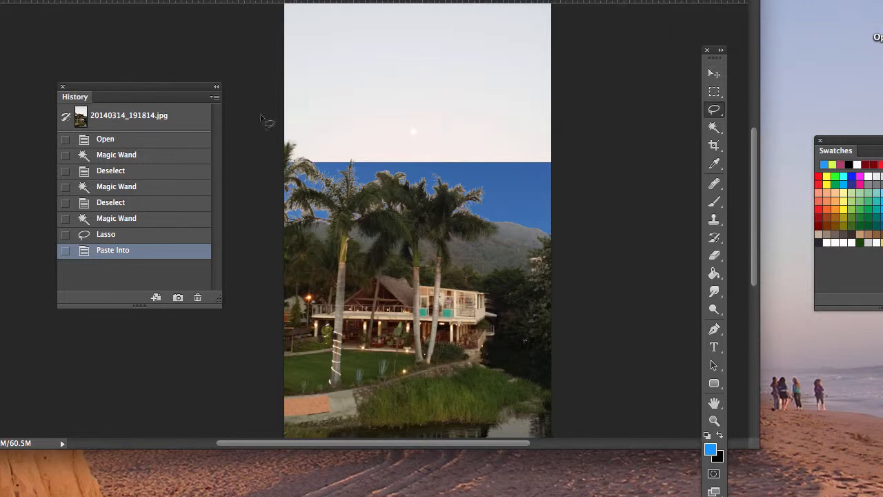
pyautogui.moveTo(614, 496); pyautogui.dragTo(633, 67)
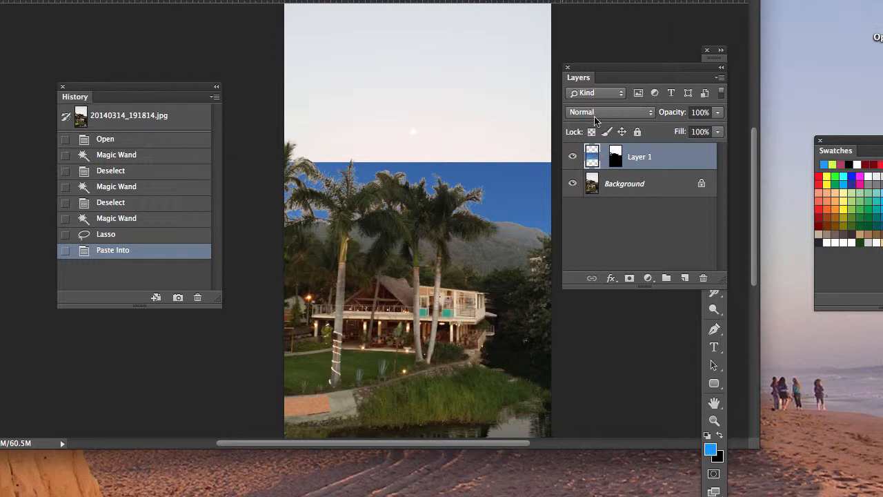
pyautogui.moveTo(699, 67); pyautogui.dragTo(701, 129)
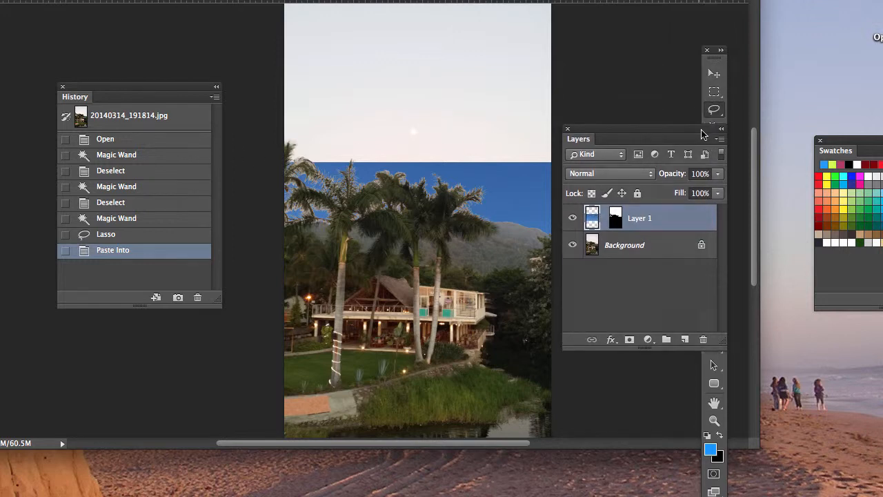
# Move the pasted sky layer up to the image top and stretch it down with Free Transform to cover the sky
pyautogui.click(714, 75)
pyautogui.moveTo(511, 200); pyautogui.dragTo(508, 36)
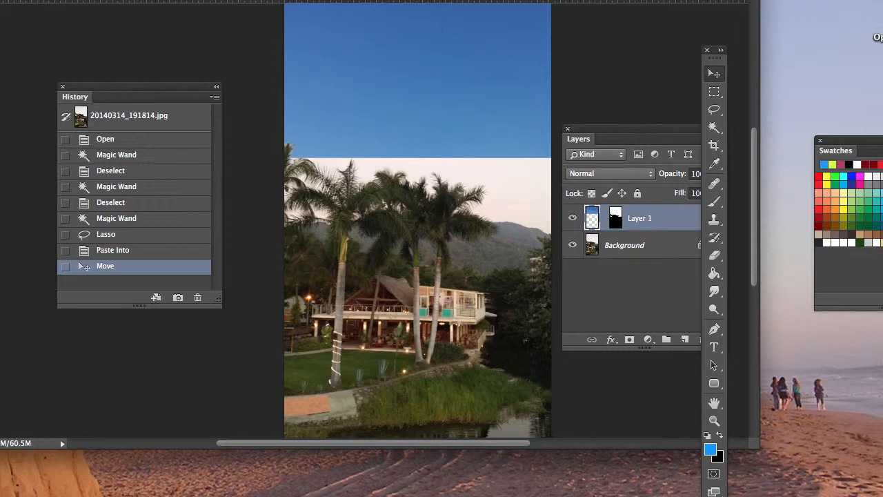
pyautogui.click(0, 0)
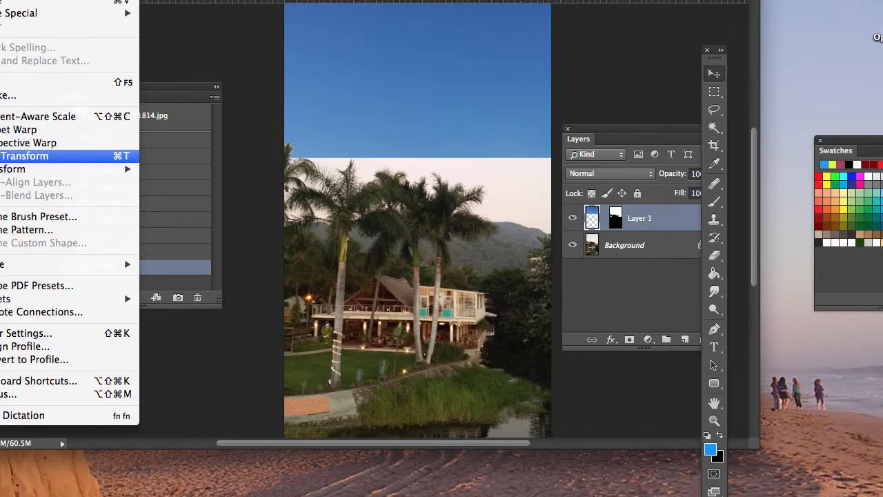
pyautogui.click(21, 156)
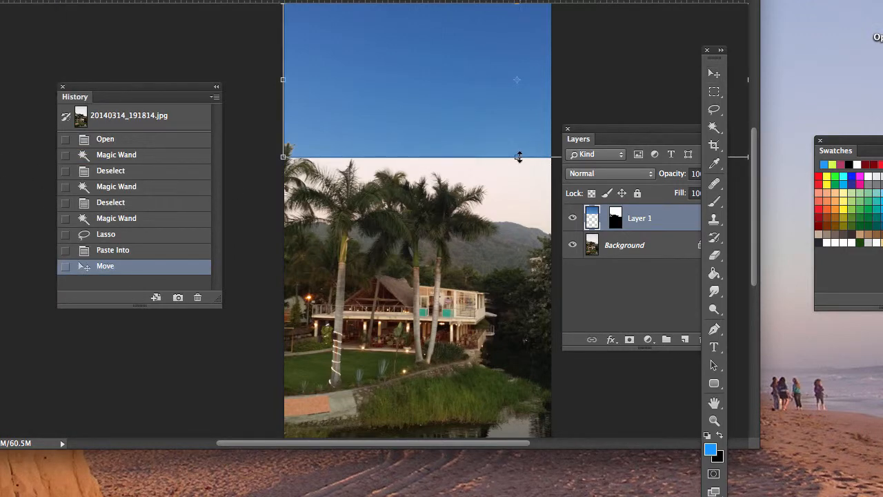
pyautogui.moveTo(518, 160); pyautogui.dragTo(518, 253)
pyautogui.scroll(1, 518, 256)
pyautogui.press('Return')
pyautogui.scroll(-3, 529, 253)
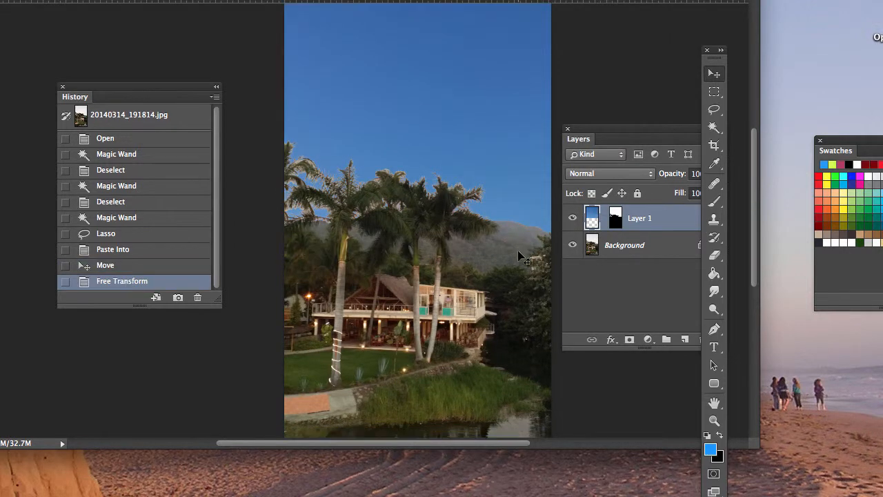
# Rearrange the Layers panel, toolbox and document window around the image
pyautogui.hscroll(-3, 521, 207)
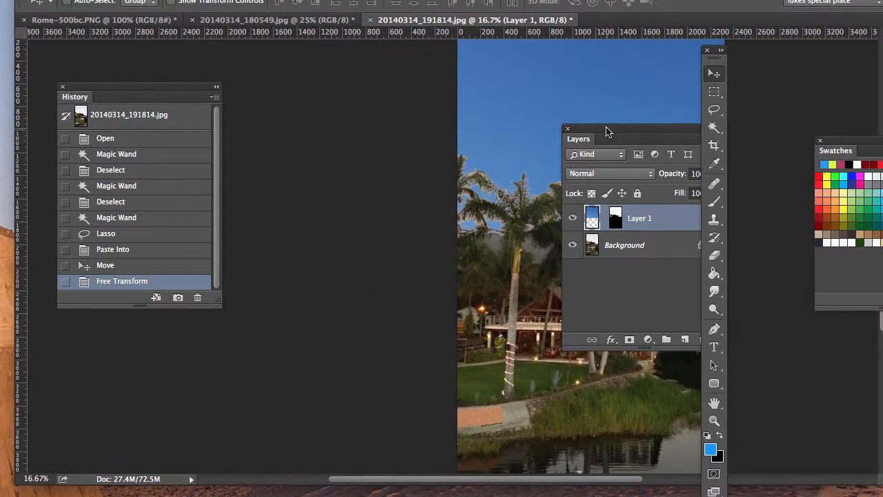
pyautogui.moveTo(607, 131); pyautogui.dragTo(309, 138)
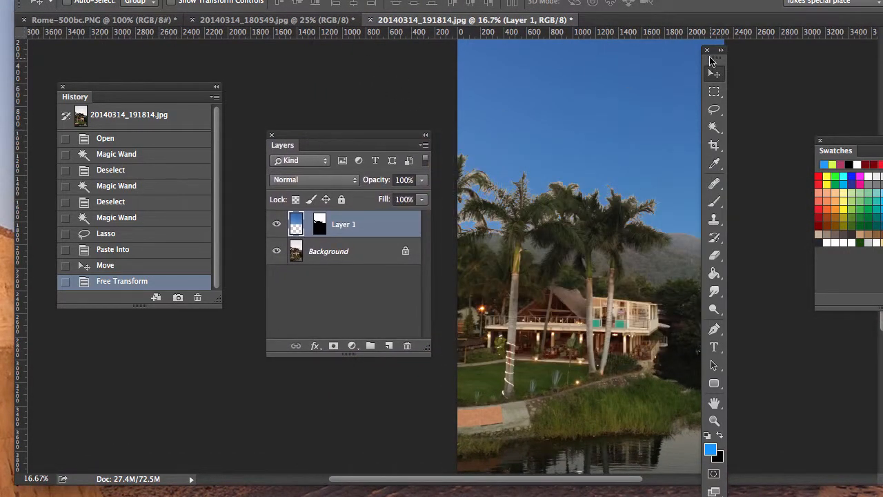
pyautogui.moveTo(711, 62); pyautogui.dragTo(778, 70)
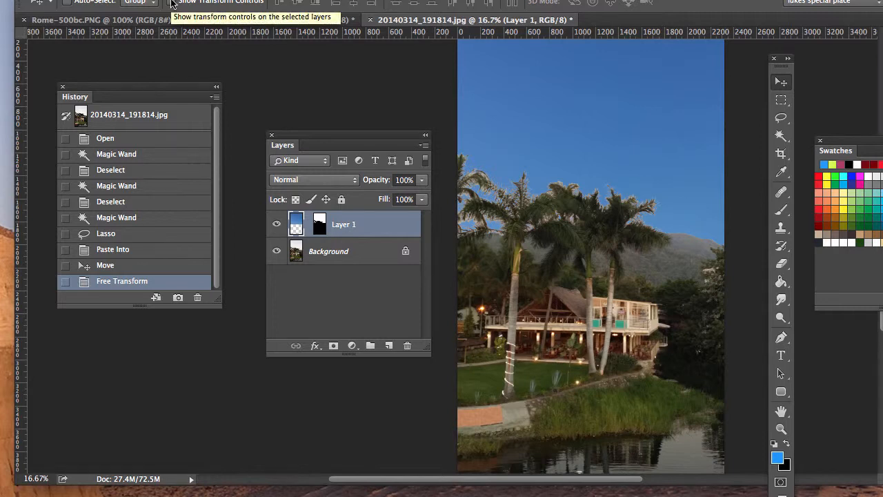
pyautogui.moveTo(276, 0)
pyautogui.mouseDown()
pyautogui.moveTo(251, 0)
pyautogui.moveTo(260, 2)
pyautogui.mouseUp()
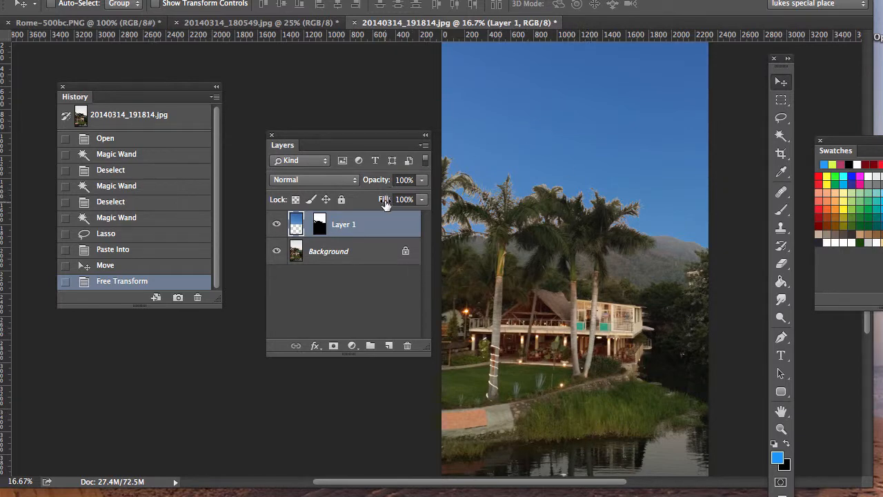
# Switch to the Rome-500bc.PNG map document and move the Layers panel and toolbox out of the way
pyautogui.click(297, 22)
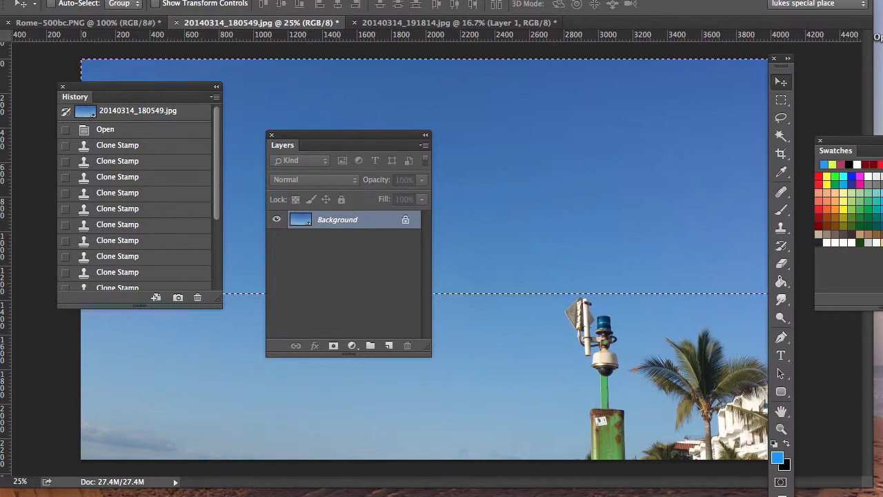
pyautogui.click(1, 0)
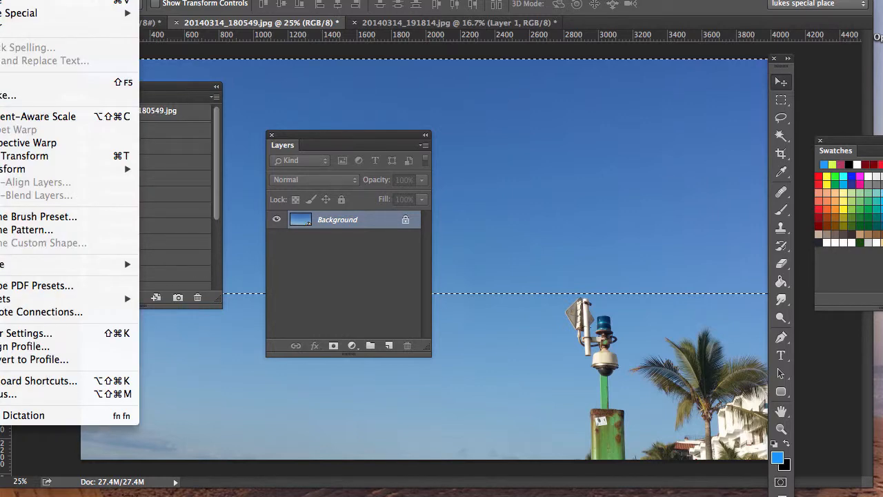
pyautogui.press('Escape')
pyautogui.click(78, 23)
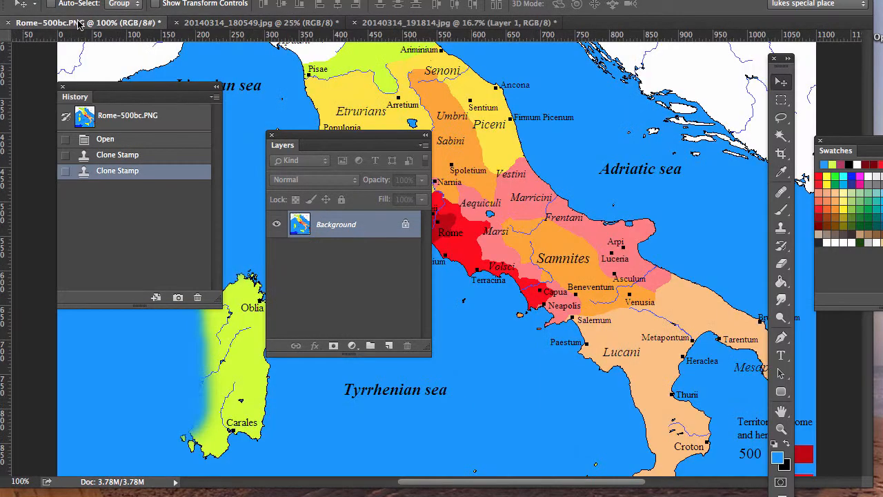
pyautogui.moveTo(379, 138); pyautogui.dragTo(3, 290)
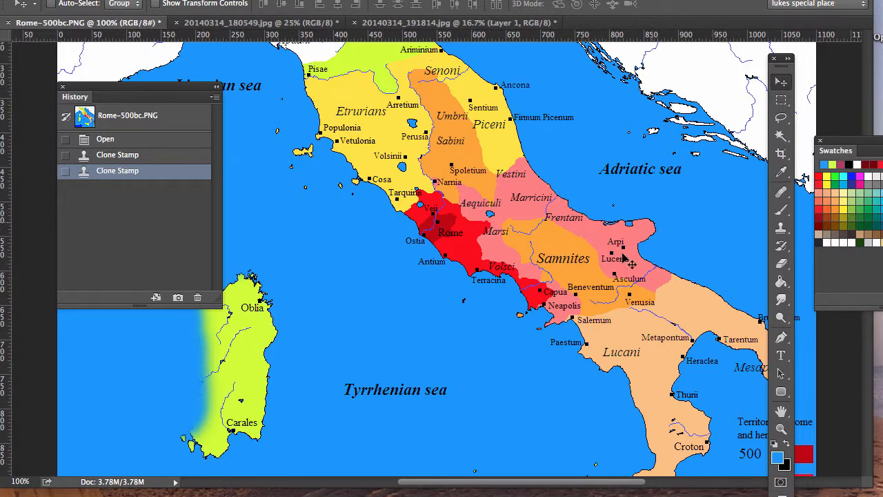
pyautogui.moveTo(94, 103); pyautogui.dragTo(873, 414)
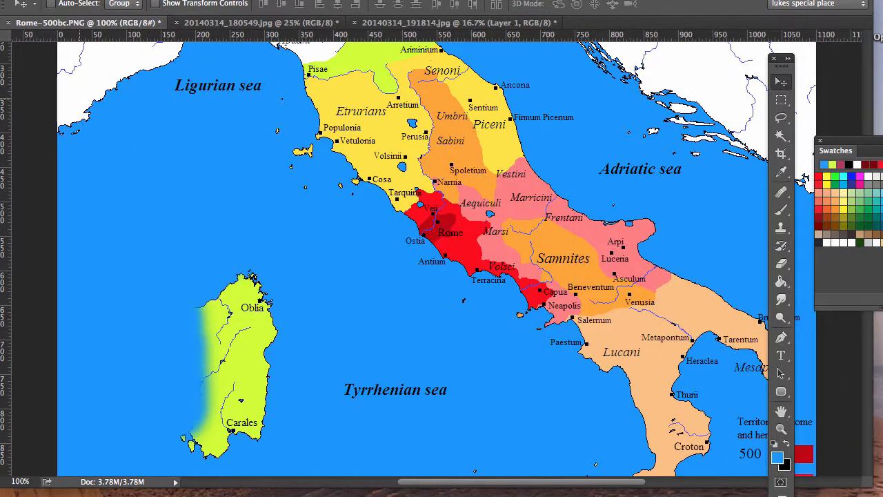
pyautogui.moveTo(784, 64); pyautogui.dragTo(849, 75)
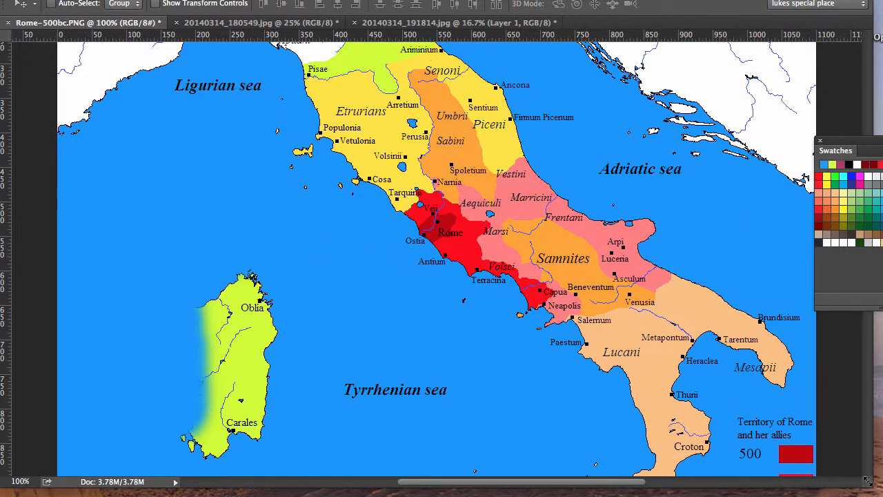
pyautogui.moveTo(868, 482); pyautogui.dragTo(882, 496)
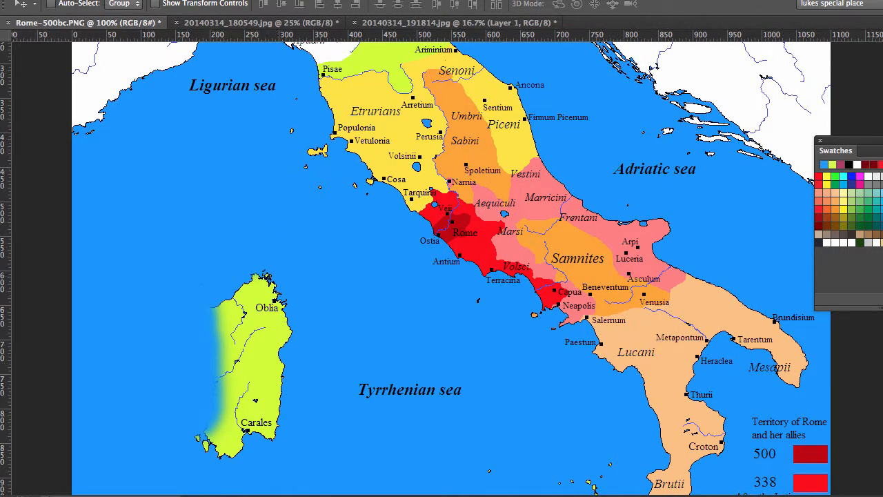
# Revert the map to its original Open state in the history, discarding the clone stamp edits
pyautogui.moveTo(721, 496); pyautogui.dragTo(563, 212)
pyautogui.click(544, 269)
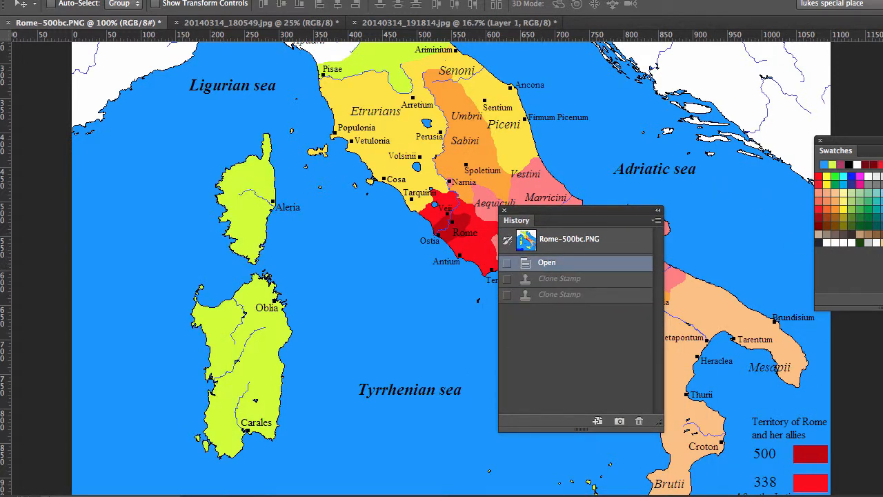
# Open the beach photo 20140316_113507.jpg from the 3-16-14 folder
pyautogui.hotkey('shift', 'Tab')
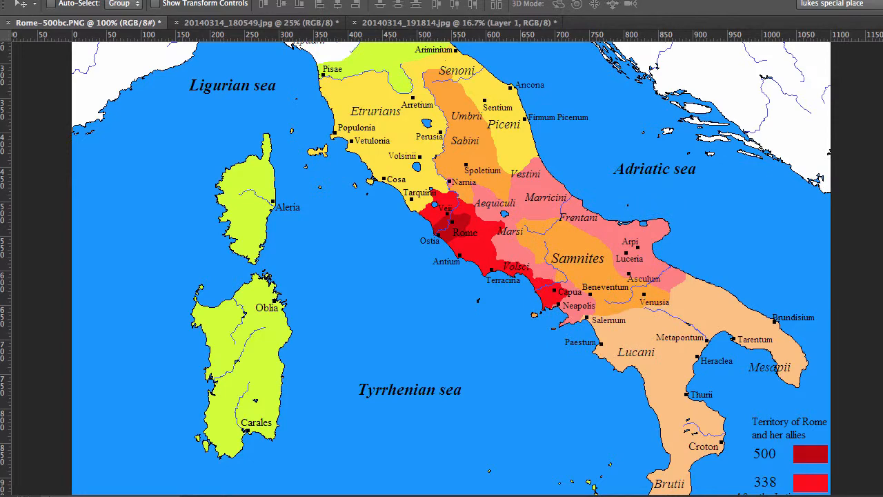
pyautogui.press('super+Tab')
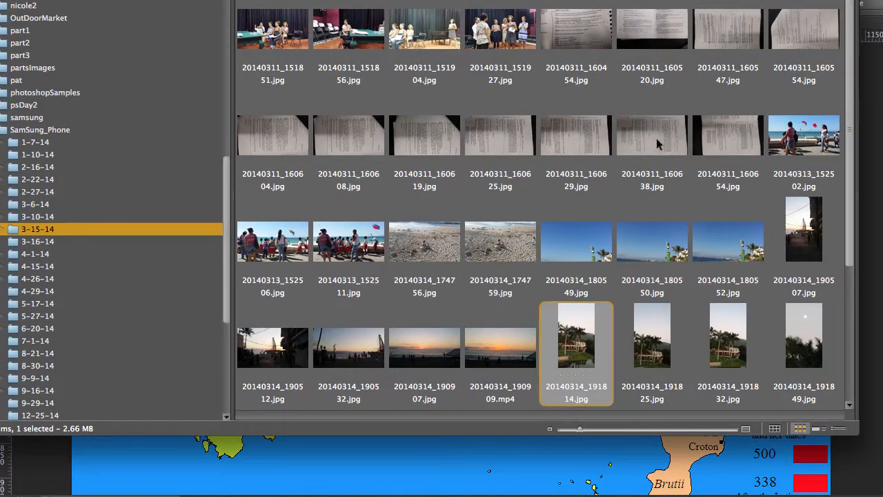
pyautogui.click(9, 244)
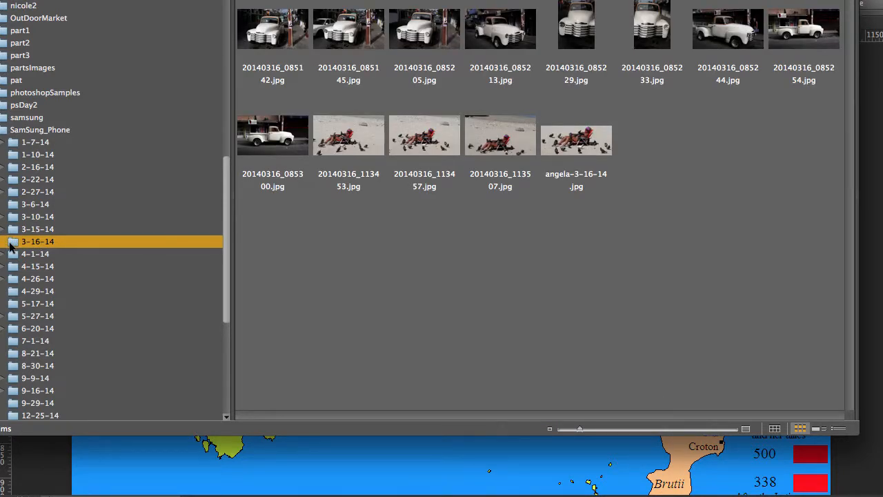
pyautogui.doubleClick(501, 140)
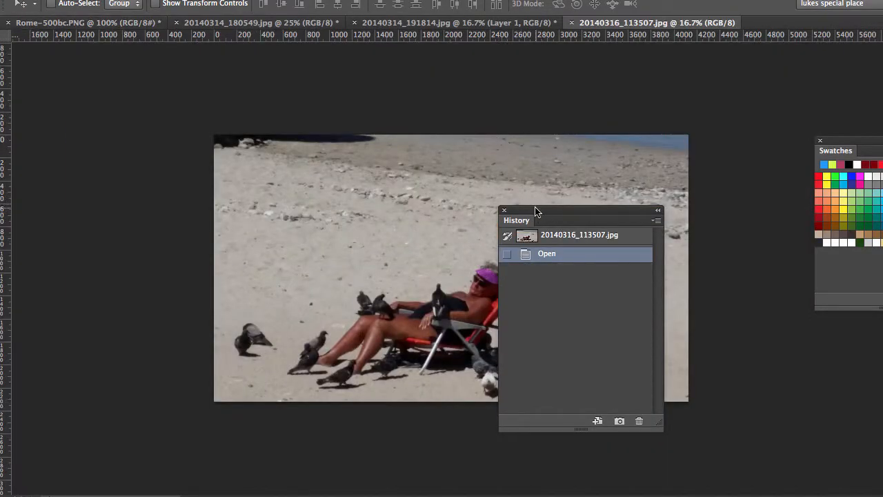
# Select the entire beach photo, copy it, and return to the map document
pyautogui.moveTo(536, 211); pyautogui.dragTo(479, 427)
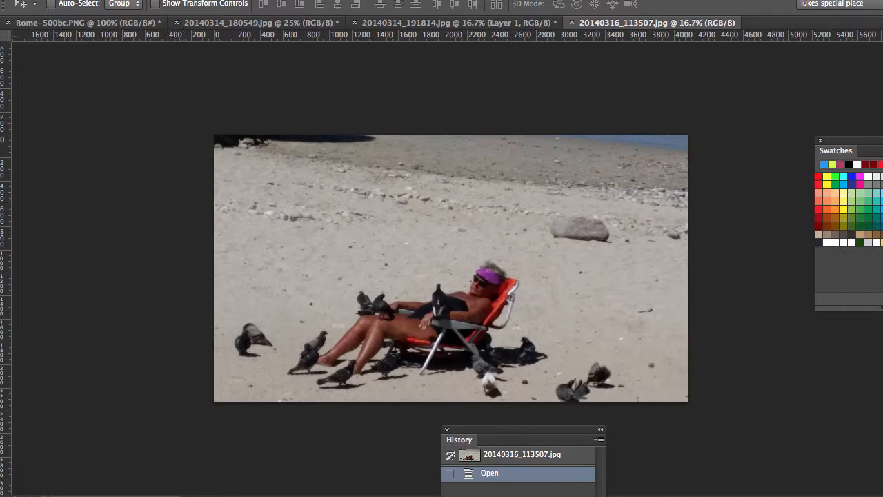
pyautogui.click(123, 1)
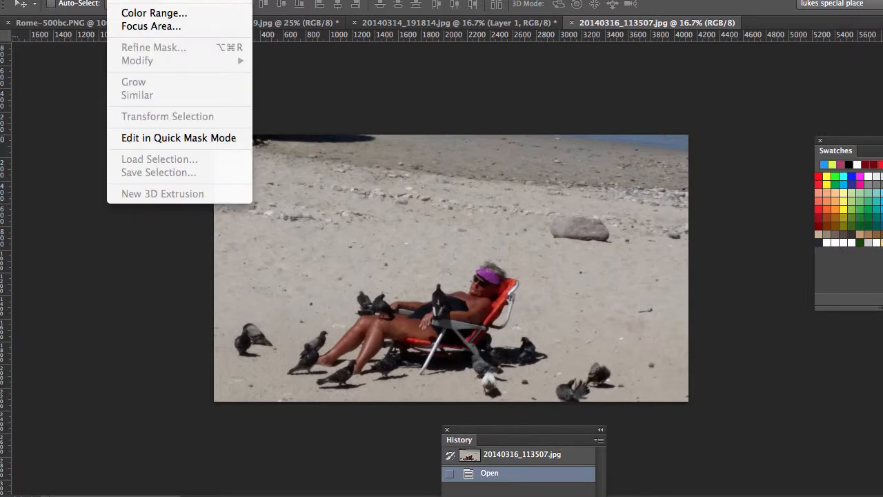
pyautogui.click(131, 0)
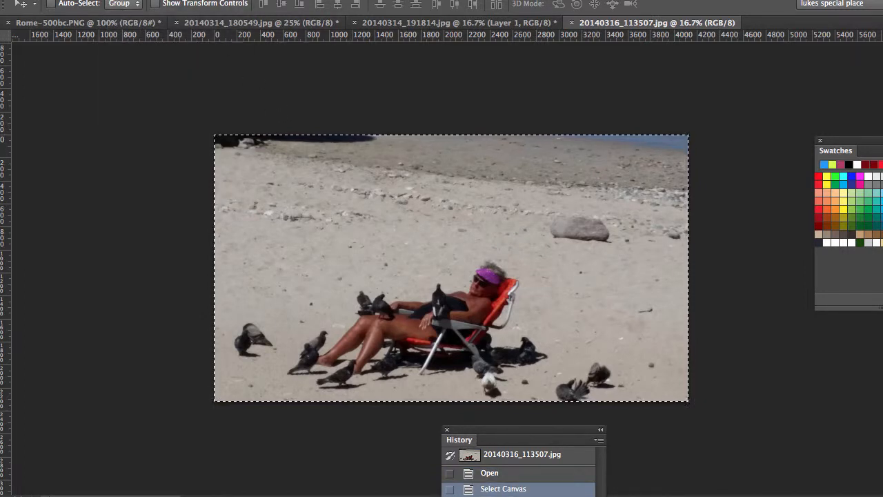
pyautogui.click(1, 1)
pyautogui.click(28, 1)
pyautogui.click(88, 26)
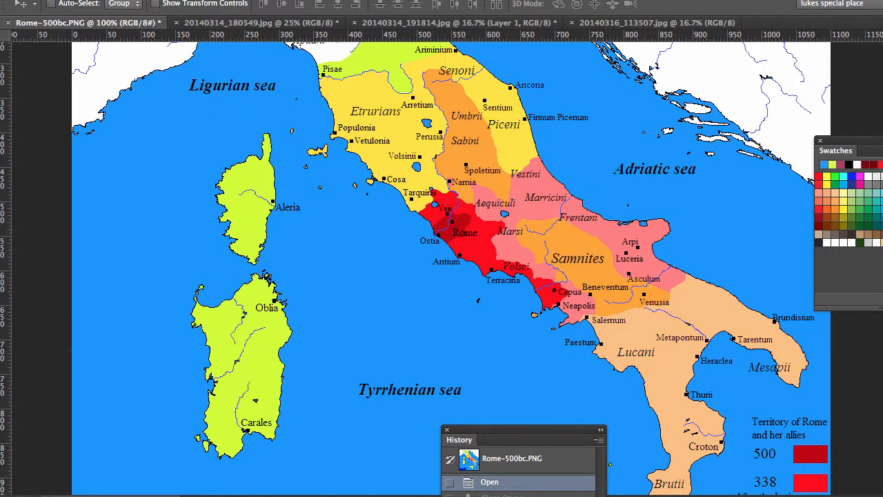
# Select the blue sea area of the map with the Magic Wand at tolerance 60
pyautogui.moveTo(875, 141); pyautogui.dragTo(882, 207)
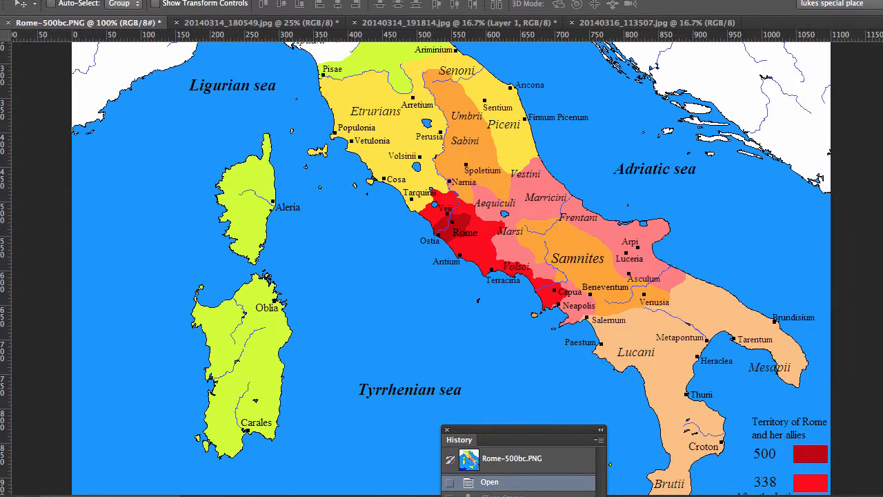
pyautogui.moveTo(882, 100); pyautogui.dragTo(758, 87)
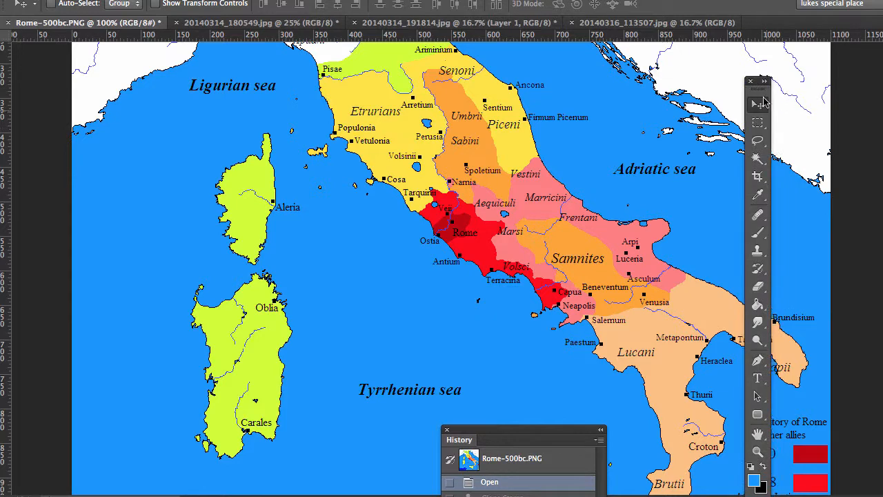
pyautogui.click(756, 160)
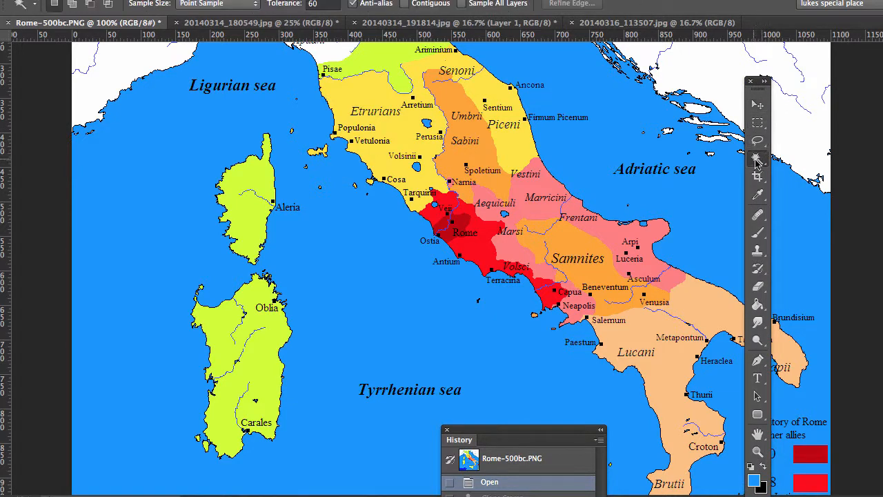
pyautogui.click(330, 283)
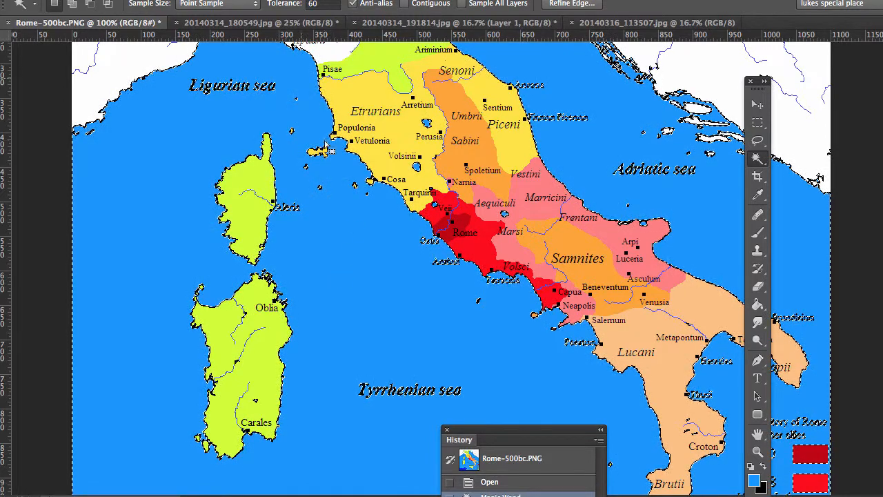
# Paste the copied beach photo into the sea selection with Paste Into
pyautogui.click(0, 0)
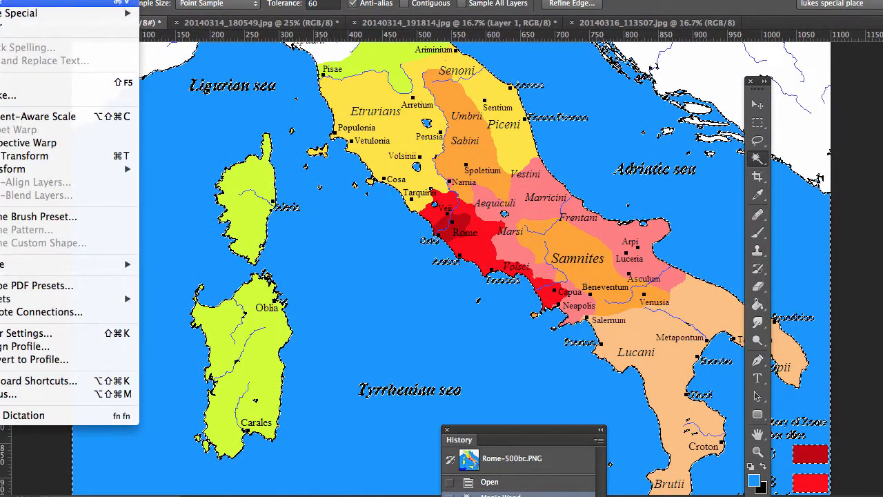
pyautogui.moveTo(2, 15)
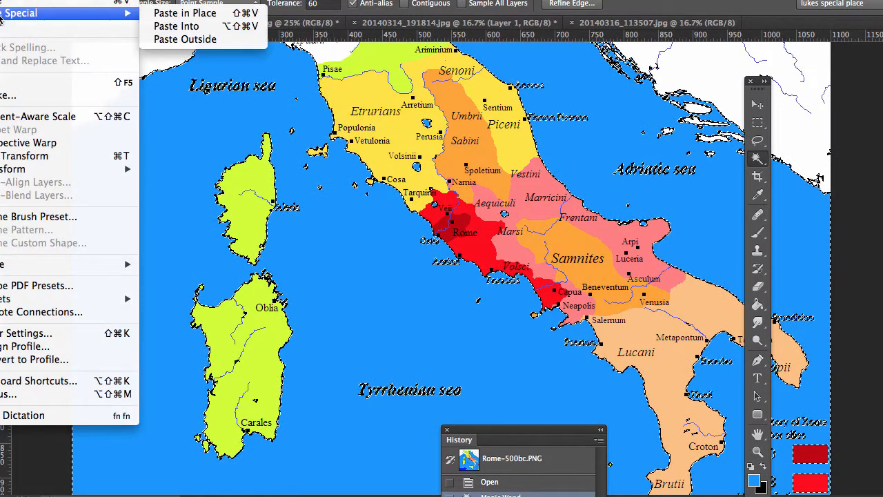
pyautogui.click(176, 26)
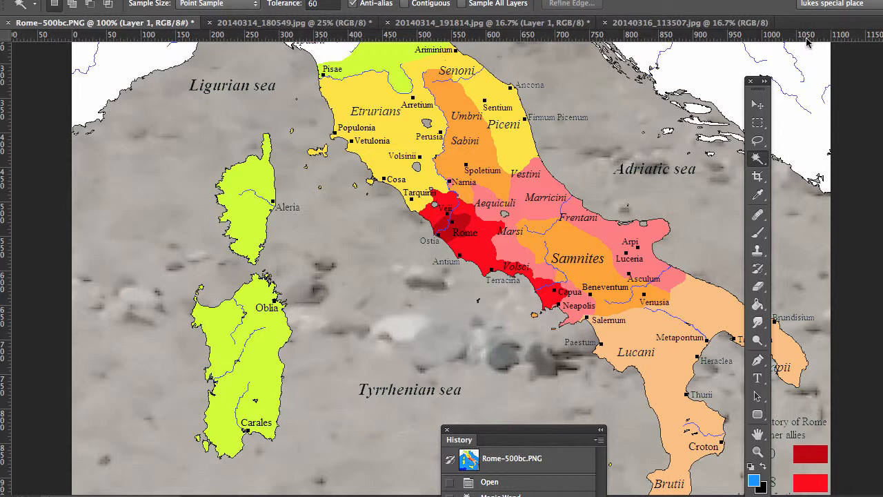
# Scale the pasted beach layer with Free Transform to about 58% and position it over the map, then commit
pyautogui.click(757, 451)
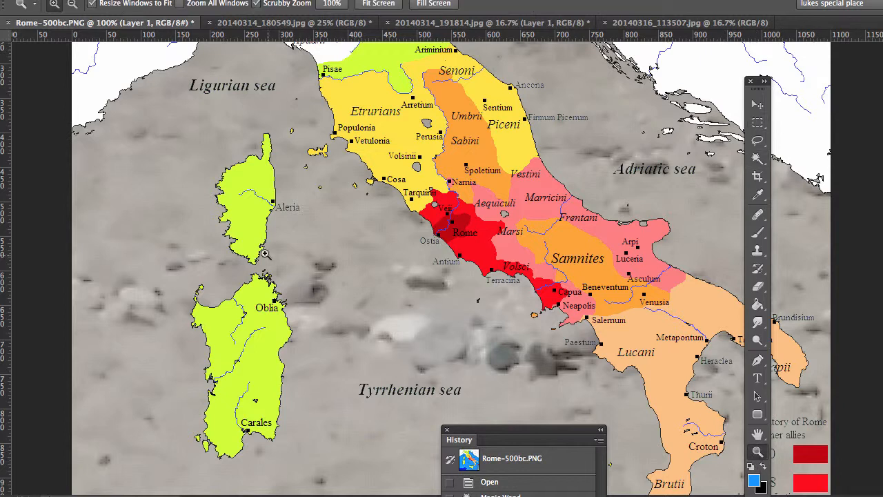
pyautogui.press('alt')
pyautogui.keyDown('alt'); pyautogui.click(399, 304); pyautogui.keyUp('alt')
pyautogui.keyDown('alt'); pyautogui.click(399, 304); pyautogui.keyUp('alt')
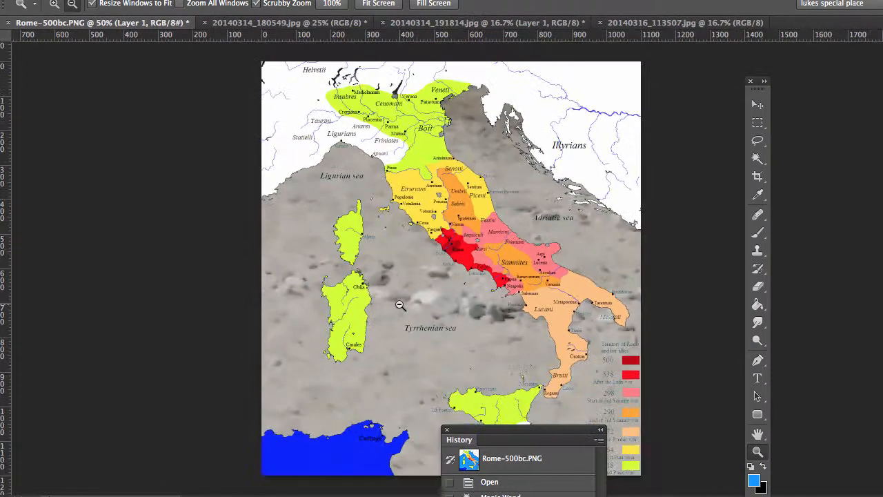
pyautogui.keyDown('alt'); pyautogui.click(399, 304); pyautogui.keyUp('alt')
pyautogui.keyDown('alt'); pyautogui.click(400, 304); pyautogui.keyUp('alt')
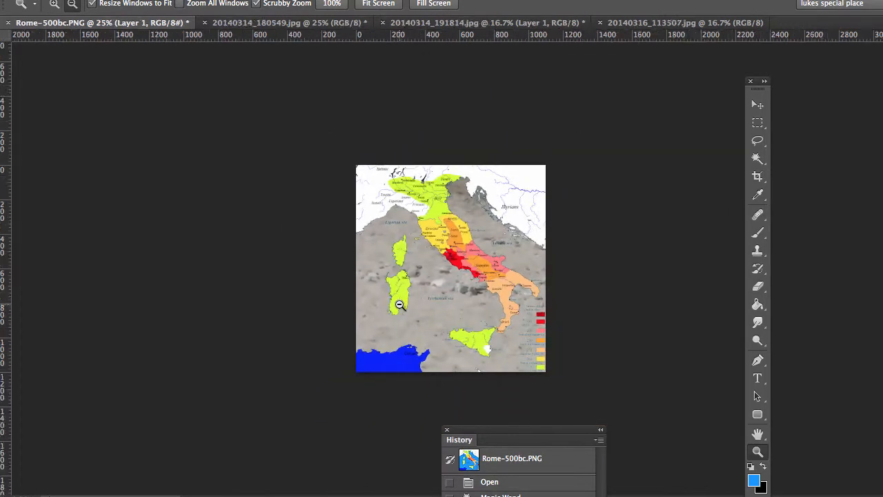
pyautogui.click(1, 1)
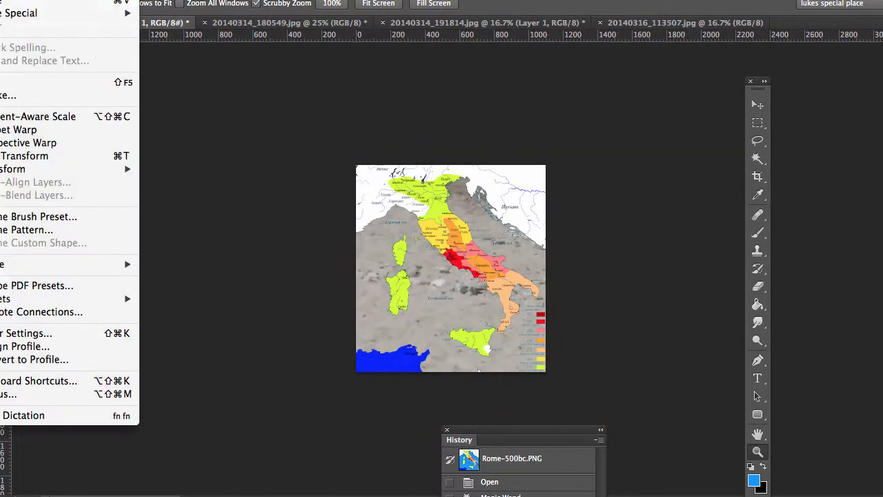
pyautogui.click(22, 156)
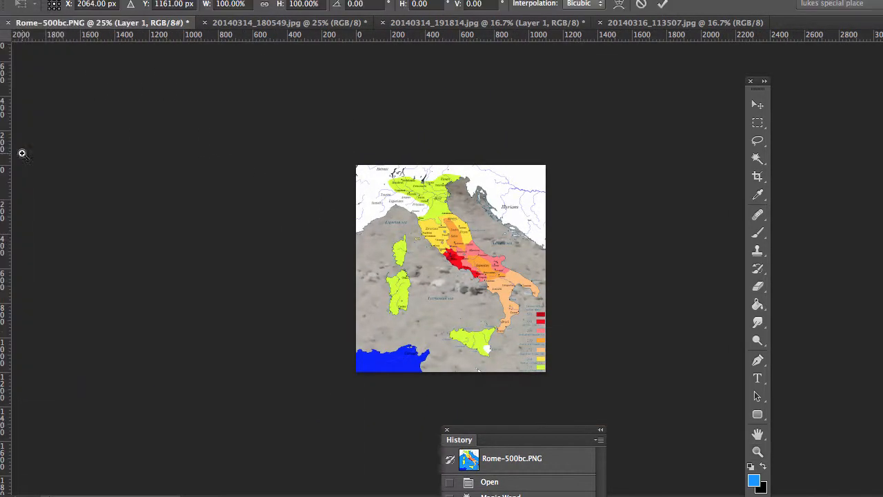
pyautogui.moveTo(710, 428); pyautogui.dragTo(534, 345)
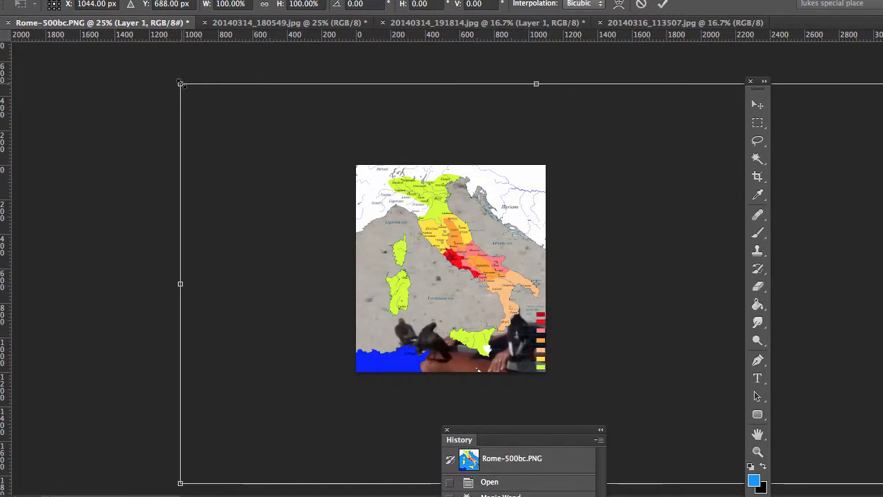
pyautogui.moveTo(181, 84); pyautogui.dragTo(642, 423)
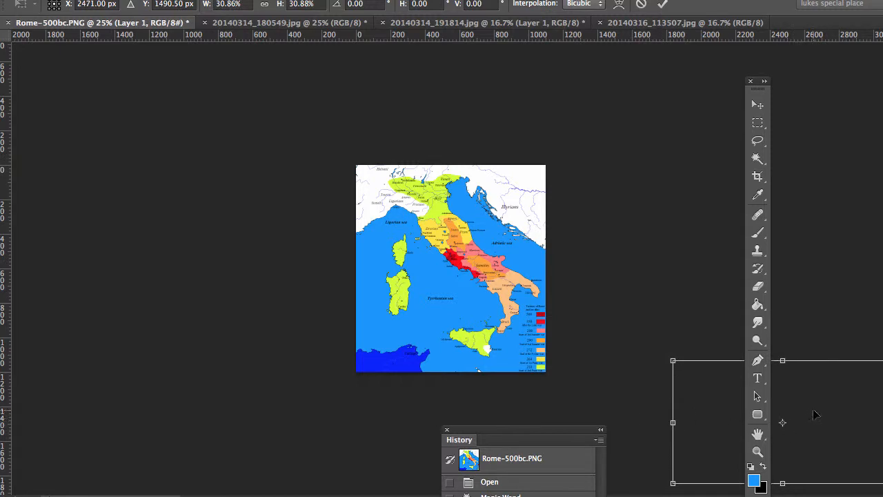
pyautogui.moveTo(814, 414); pyautogui.dragTo(461, 209)
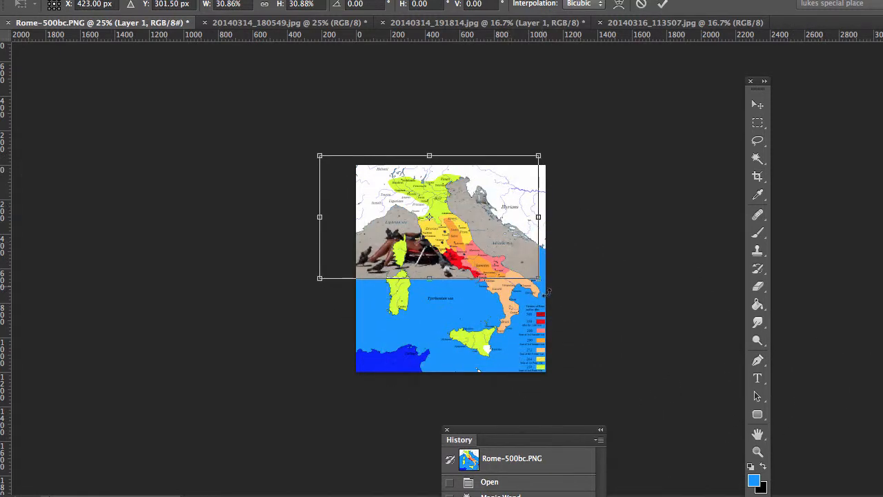
pyautogui.moveTo(539, 278); pyautogui.dragTo(690, 448)
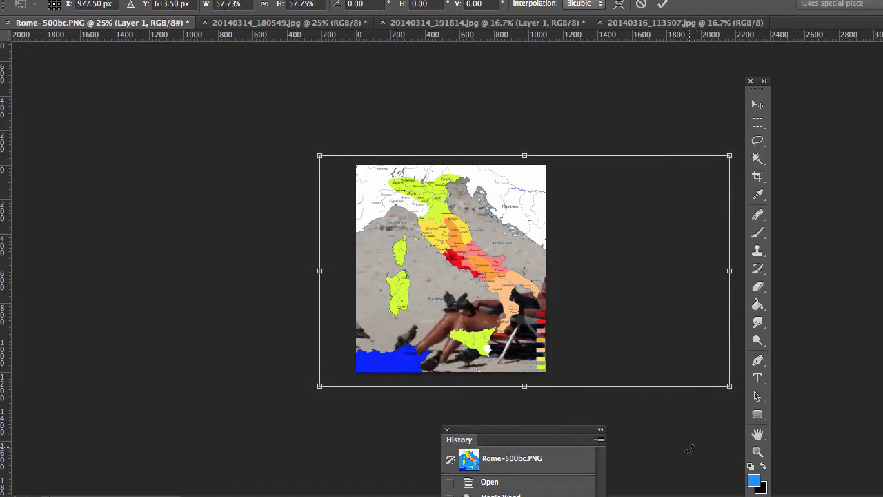
pyautogui.moveTo(438, 269); pyautogui.dragTo(388, 263)
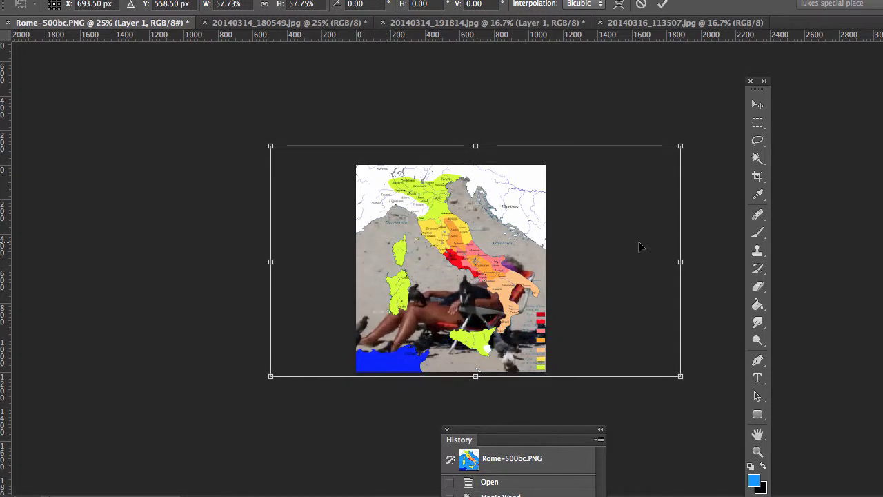
pyautogui.press('Return')
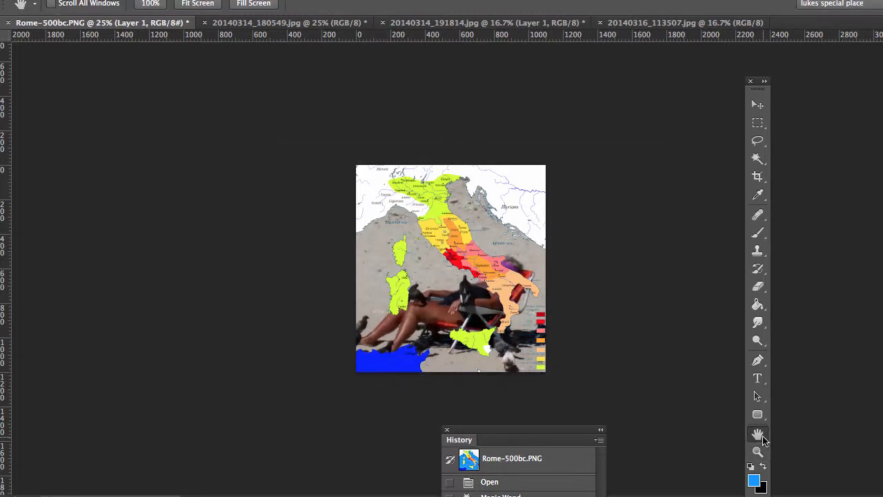
# Zoom in to examine the beach image showing through the sea area
pyautogui.doubleClick(758, 434)
pyautogui.click(757, 452)
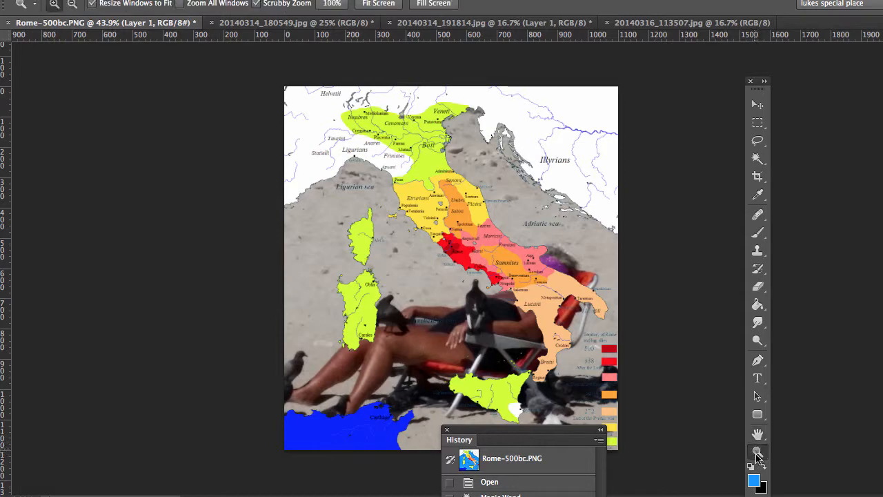
pyautogui.click(468, 279)
pyautogui.click(467, 279)
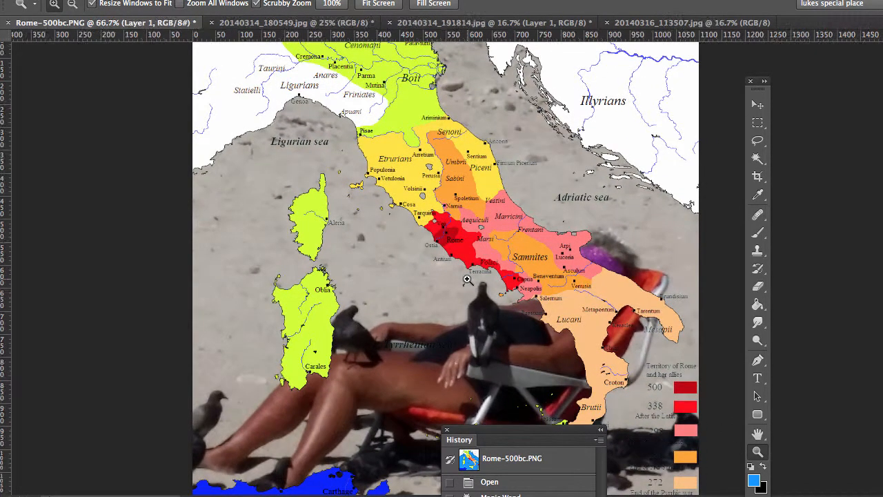